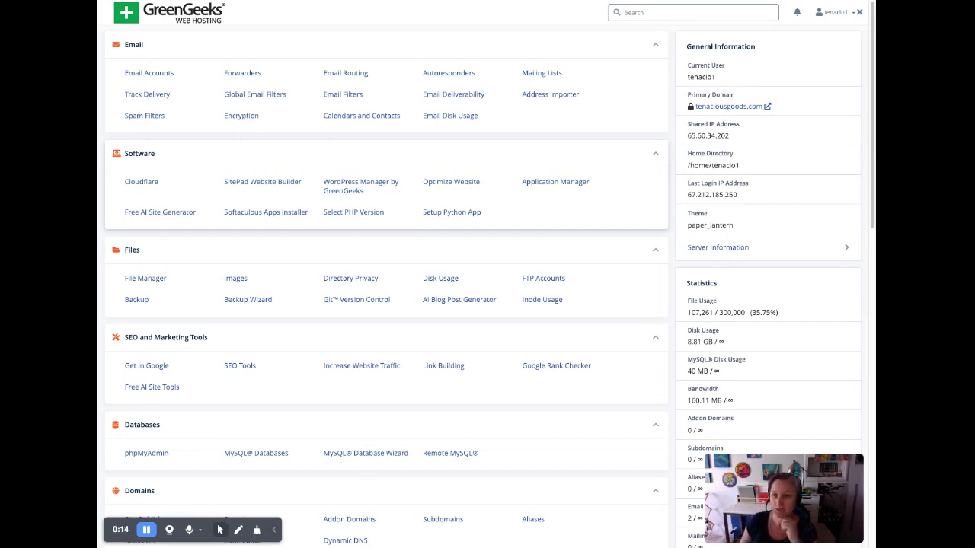
# Find the current WordPress installations in Softaculous and start cloning the one in the beach directory
pyautogui.click(284, 214)
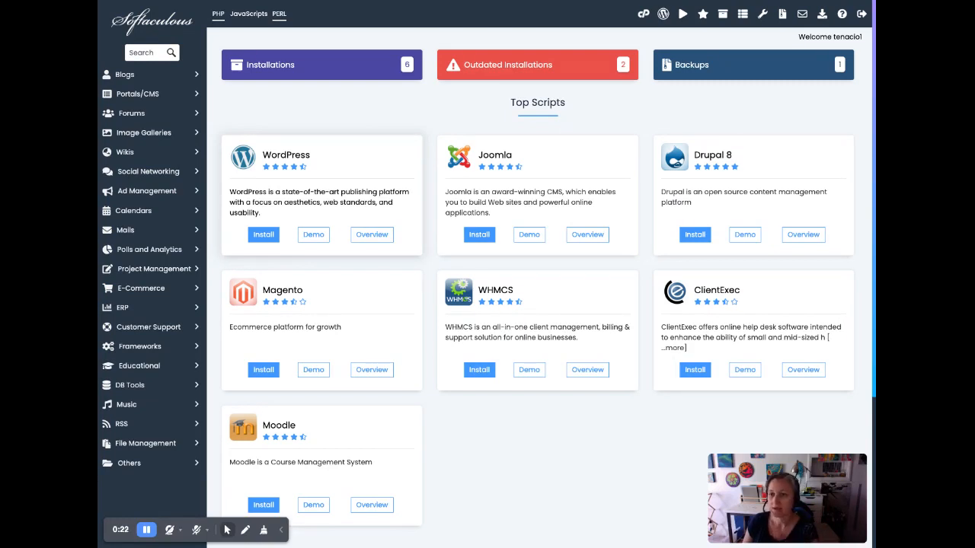
pyautogui.click(365, 236)
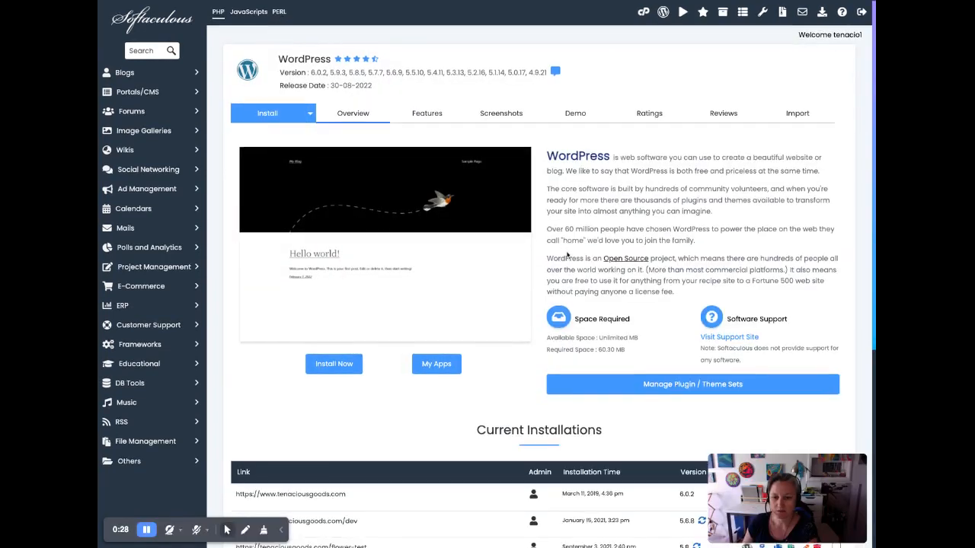
pyautogui.scroll(-4, 567, 256)
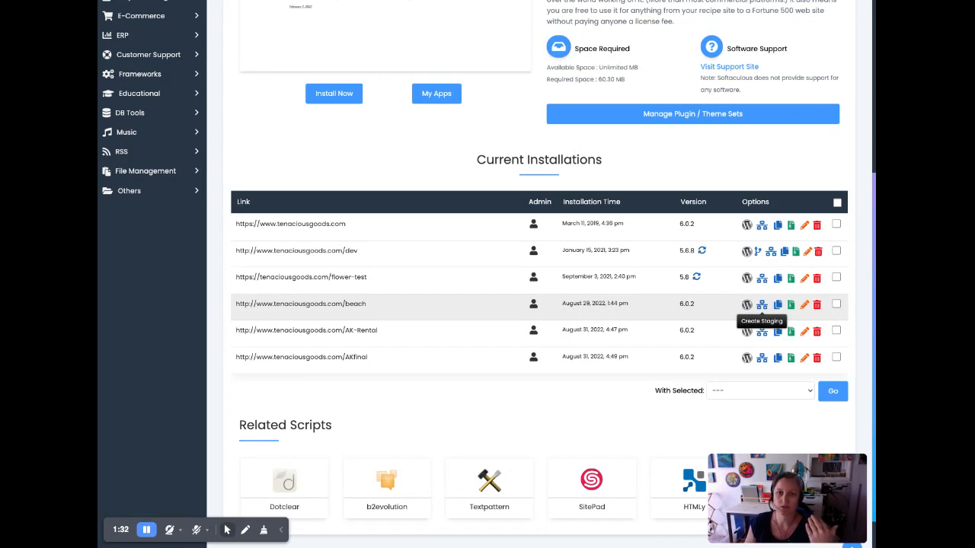
pyautogui.click(778, 305)
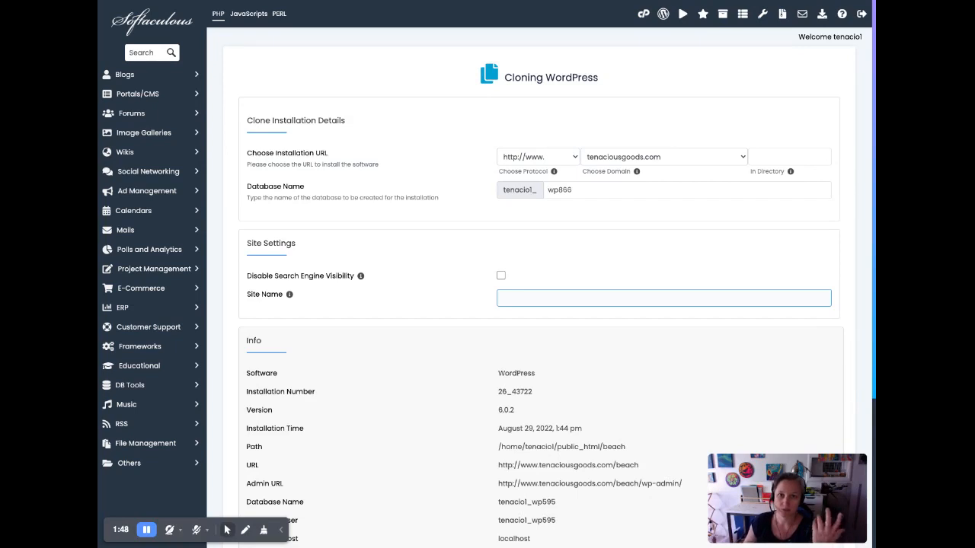
pyautogui.click(752, 156)
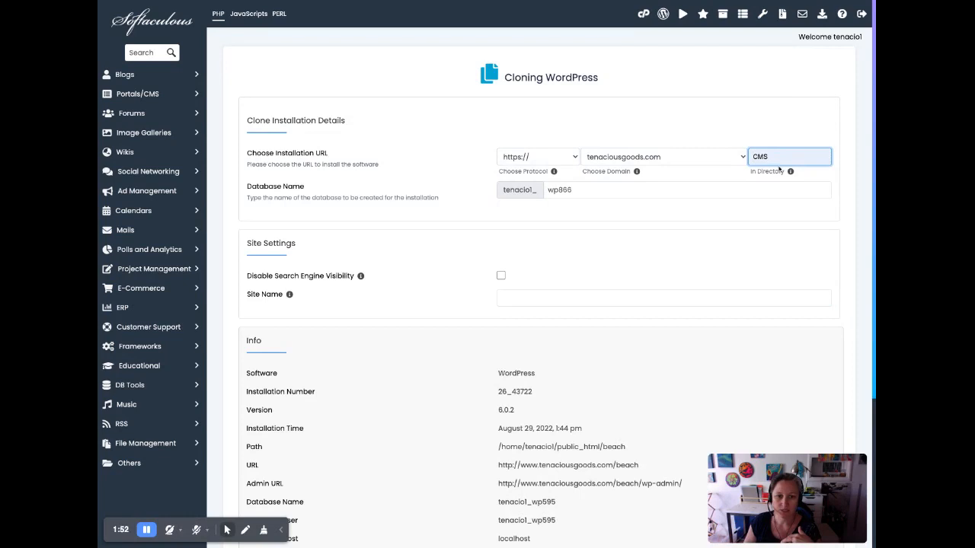
pyautogui.write('re')
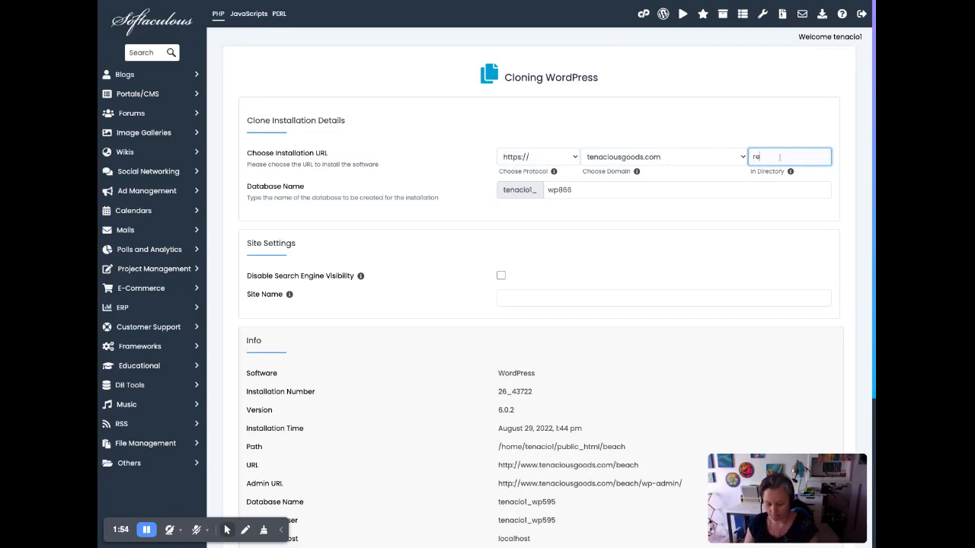
pyautogui.write('ntal-test')
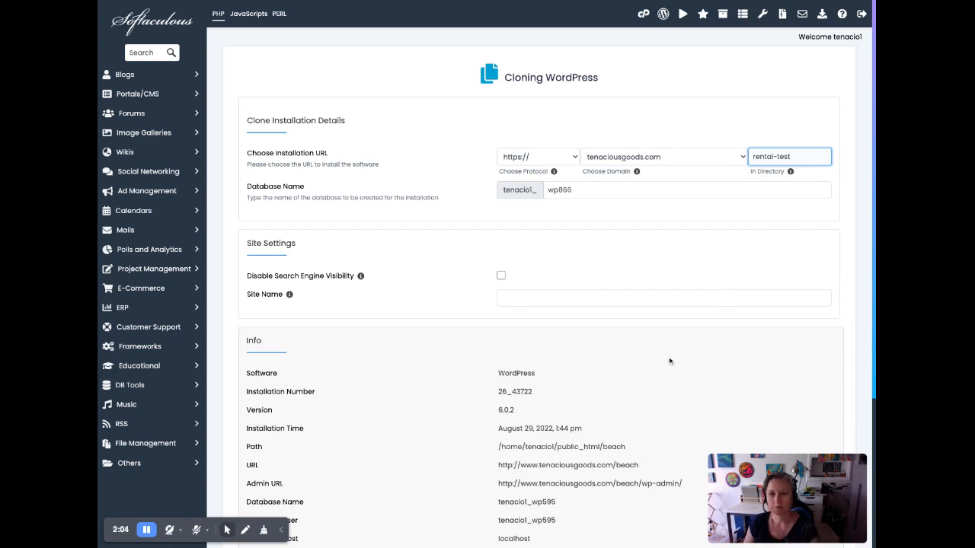
pyautogui.scroll(-2, 647, 355)
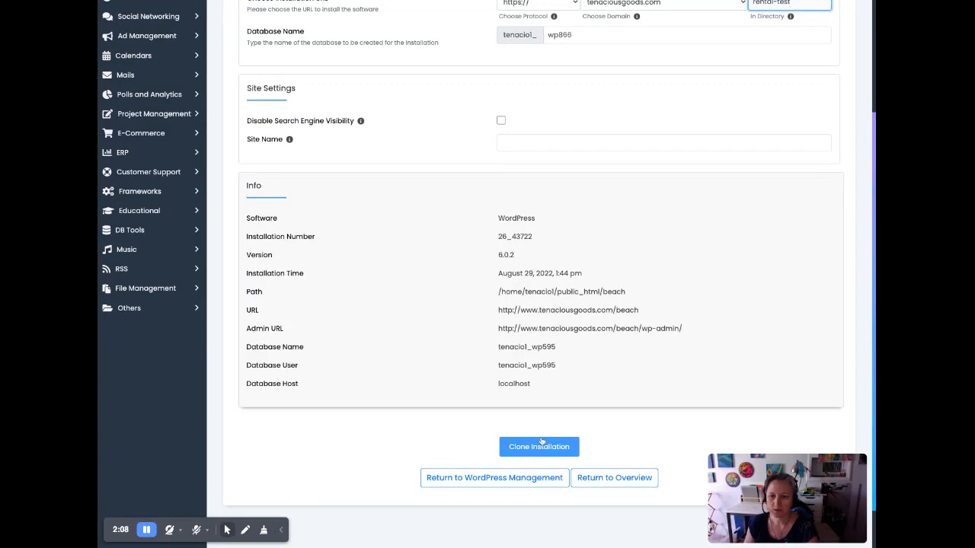
pyautogui.click(533, 471)
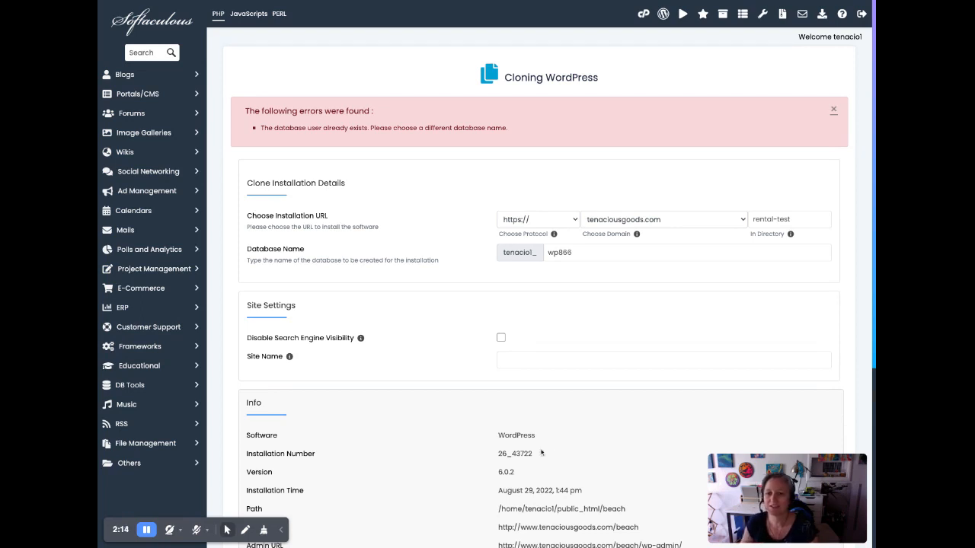
# Set the clone's database name to wp866-test and disable search engine visibility
pyautogui.click(583, 253)
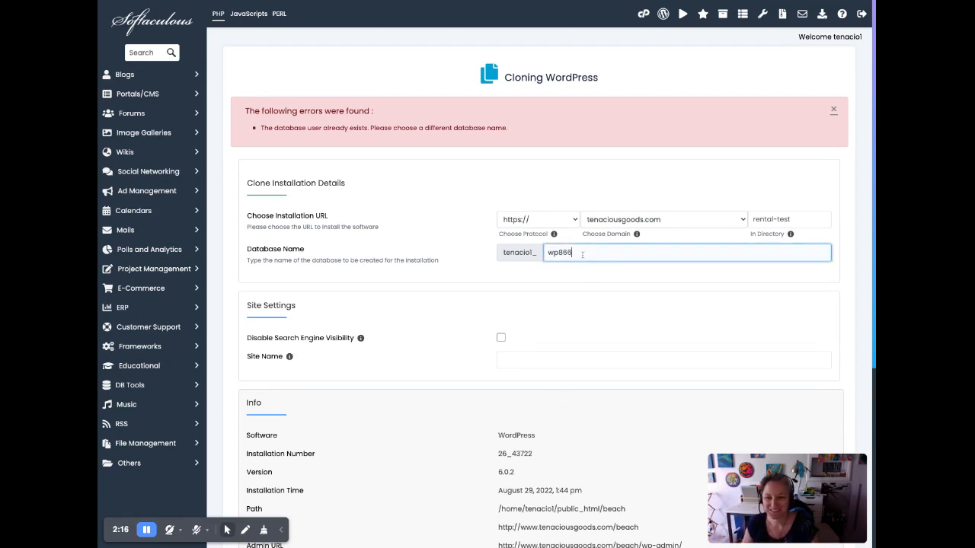
pyautogui.write('-test')
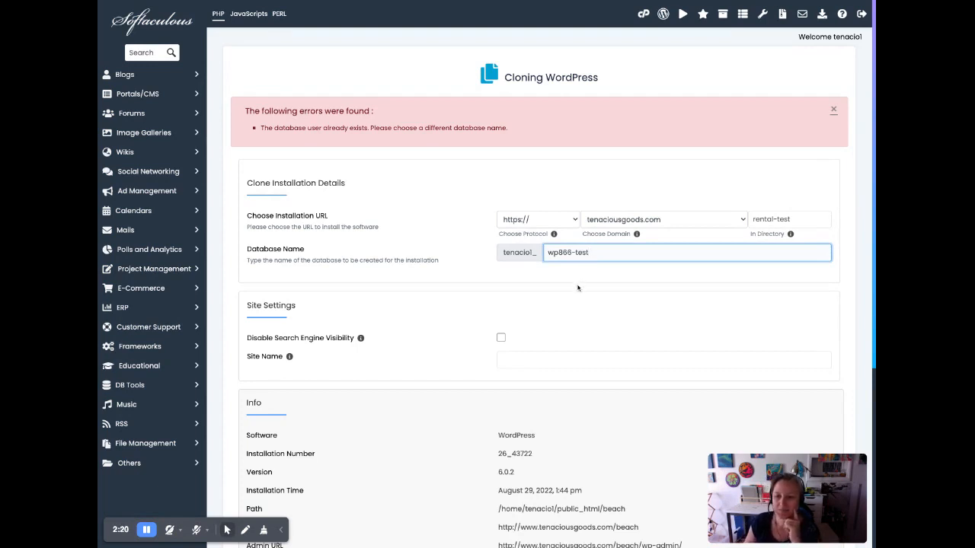
pyautogui.scroll(-1, 578, 286)
pyautogui.click(501, 335)
pyautogui.scroll(-1, 608, 328)
pyautogui.scroll(-2, 608, 328)
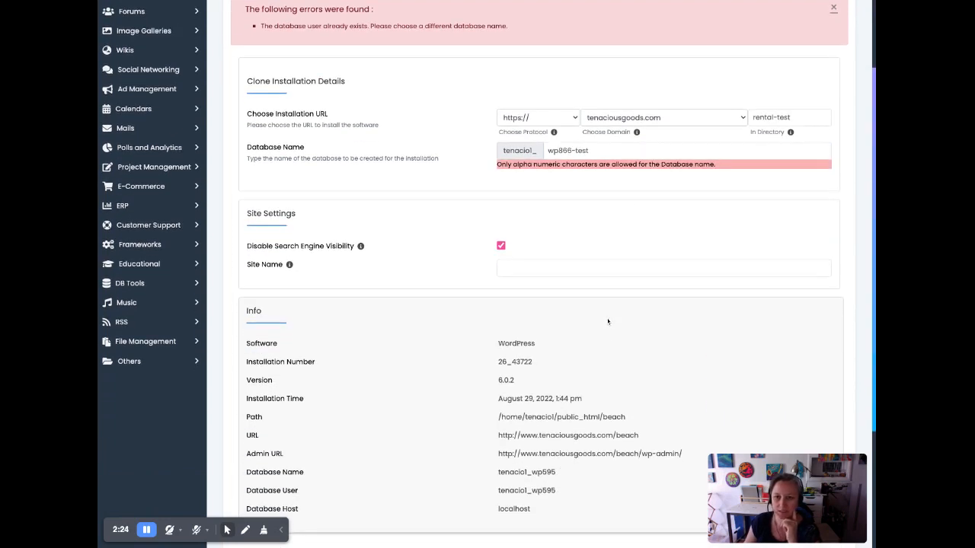
# Remove the hyphen to make the database name wp866test and try to clone the installation
pyautogui.click(579, 151)
pyautogui.press('BackSpace')
pyautogui.click(613, 231)
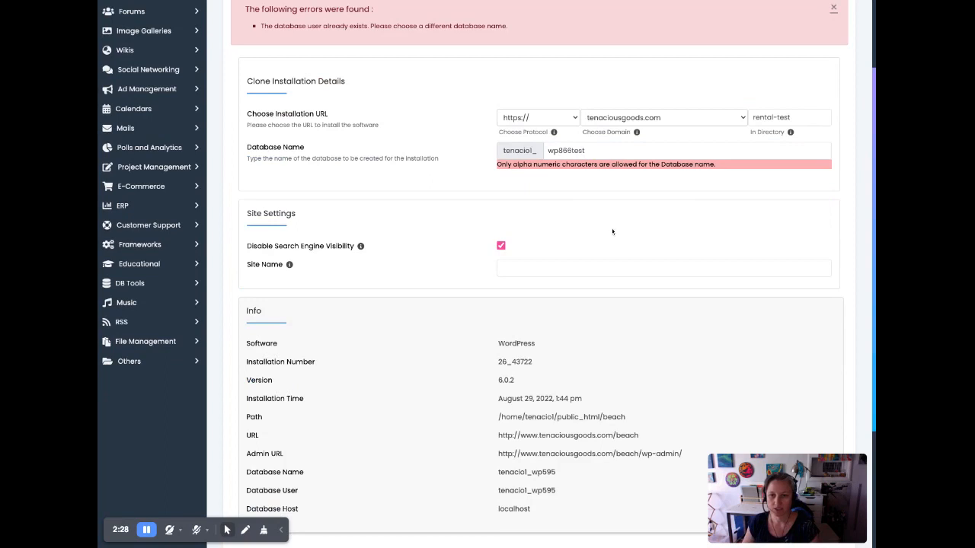
pyautogui.scroll(-4, 612, 232)
pyautogui.click(570, 396)
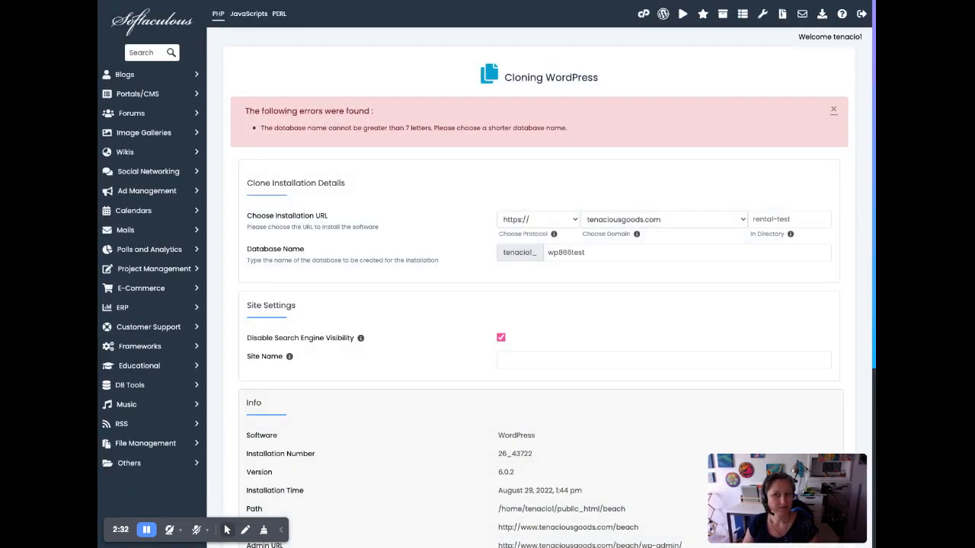
# Shorten the database name to wp8660, clone the installation, and highlight the new site and admin URLs
pyautogui.click(597, 252)
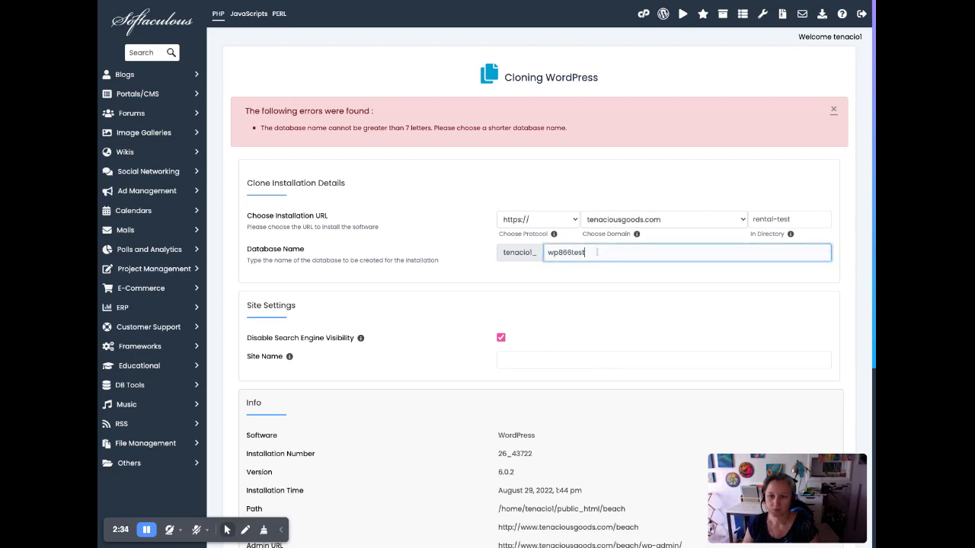
pyautogui.press('BackSpace')
pyautogui.press('BackSpace')
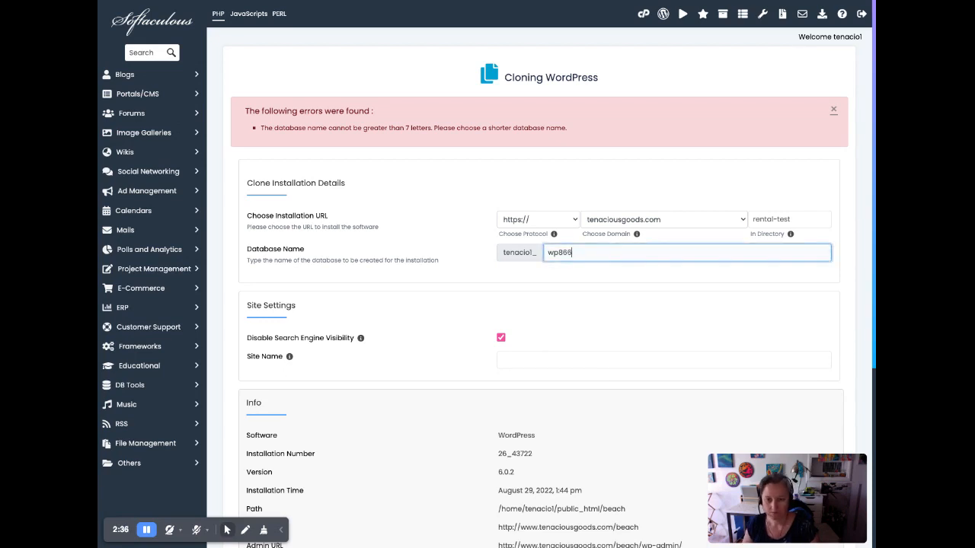
pyautogui.write('0')
pyautogui.scroll(-5, 566, 347)
pyautogui.click(539, 397)
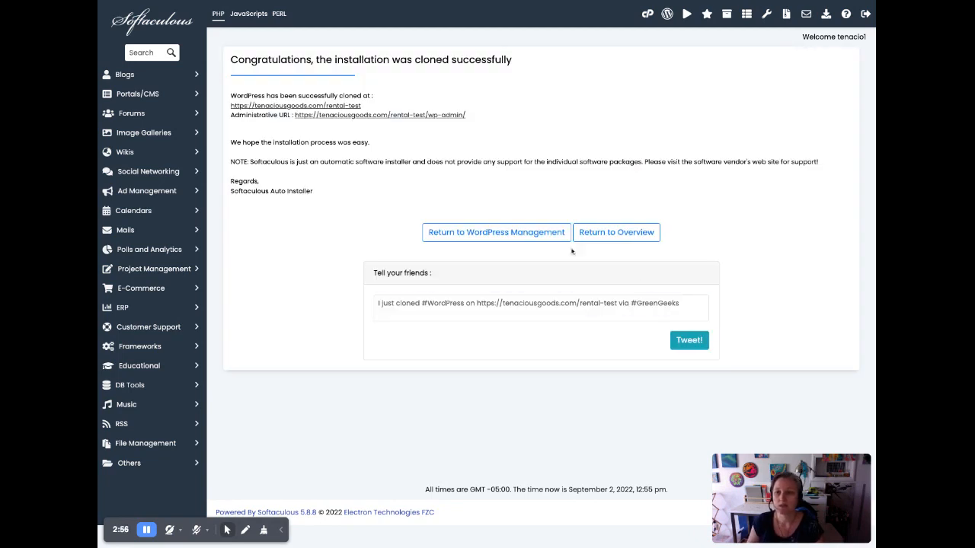
pyautogui.moveTo(231, 106); pyautogui.dragTo(466, 116)
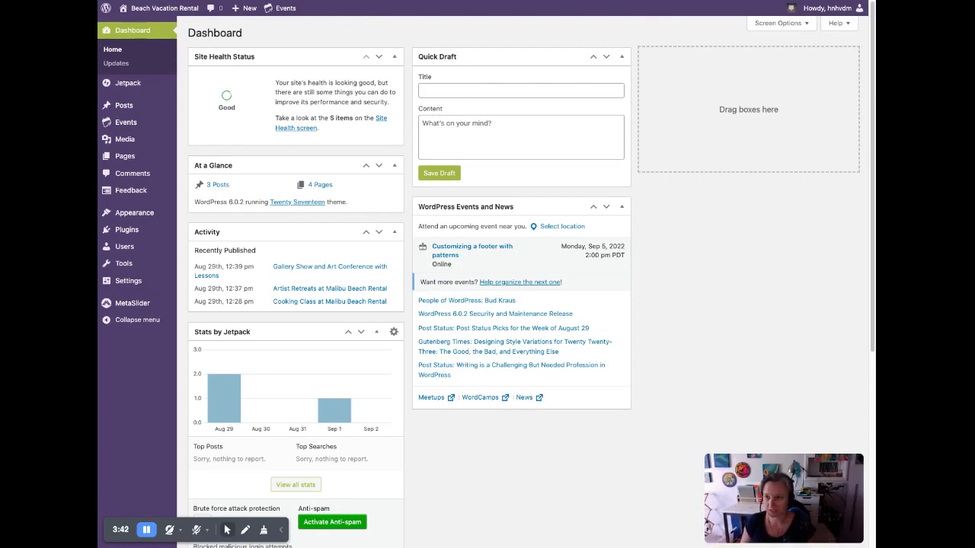
# View the Beach Vacation Rental site's general settings and open the administrator user's profile for editing
pyautogui.moveTo(131, 283)
pyautogui.click(195, 280)
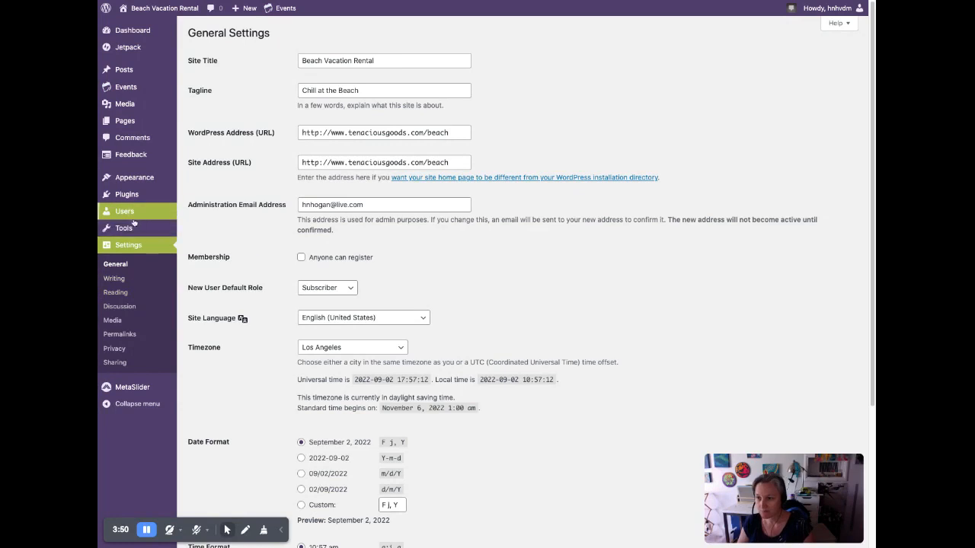
pyautogui.moveTo(147, 217)
pyautogui.click(222, 216)
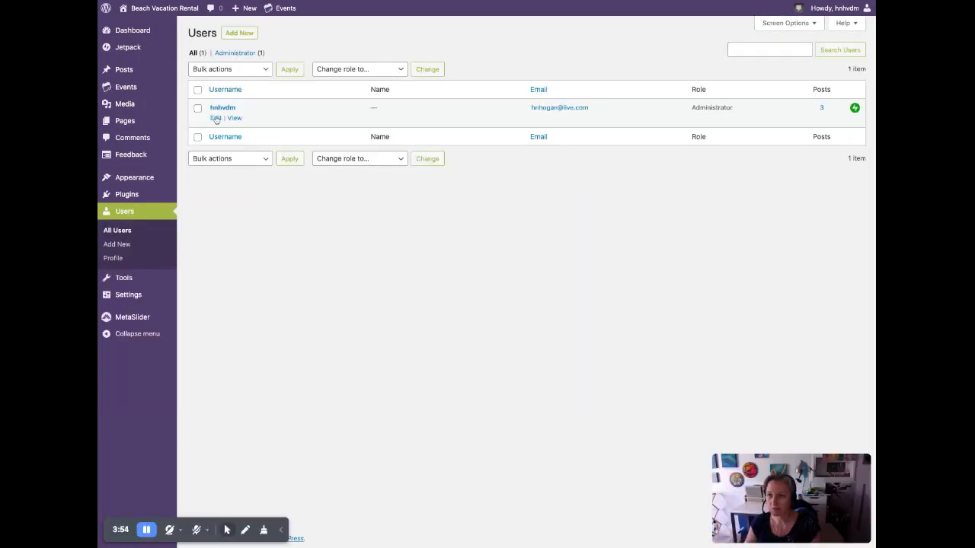
pyautogui.click(215, 118)
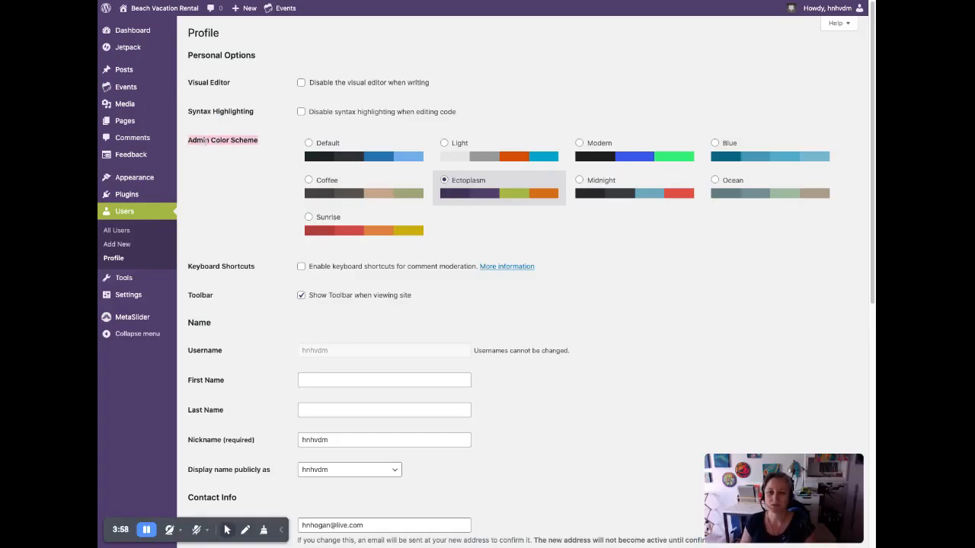
# Preview the Default, Coffee and Sunrise admin color schemes and return to Ectoplasm
pyautogui.click(324, 147)
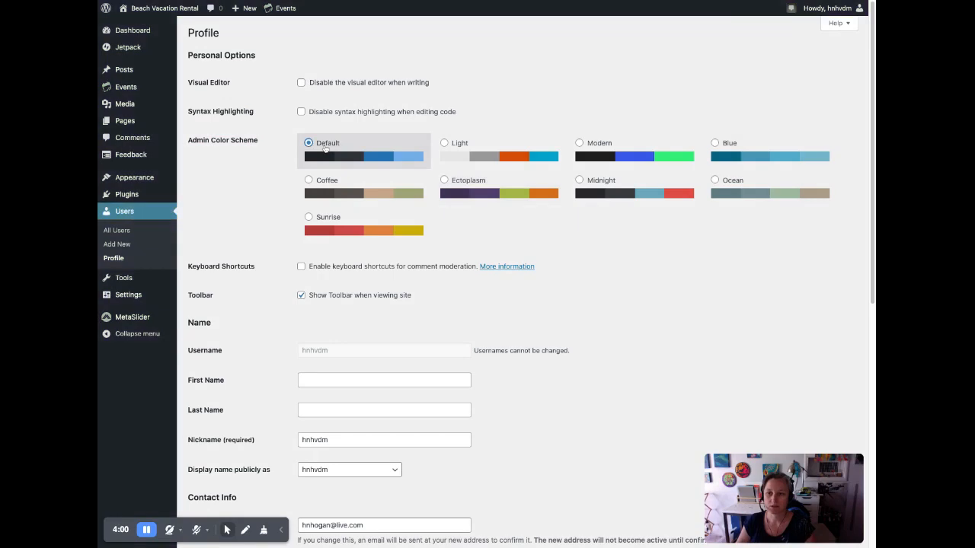
pyautogui.click(337, 181)
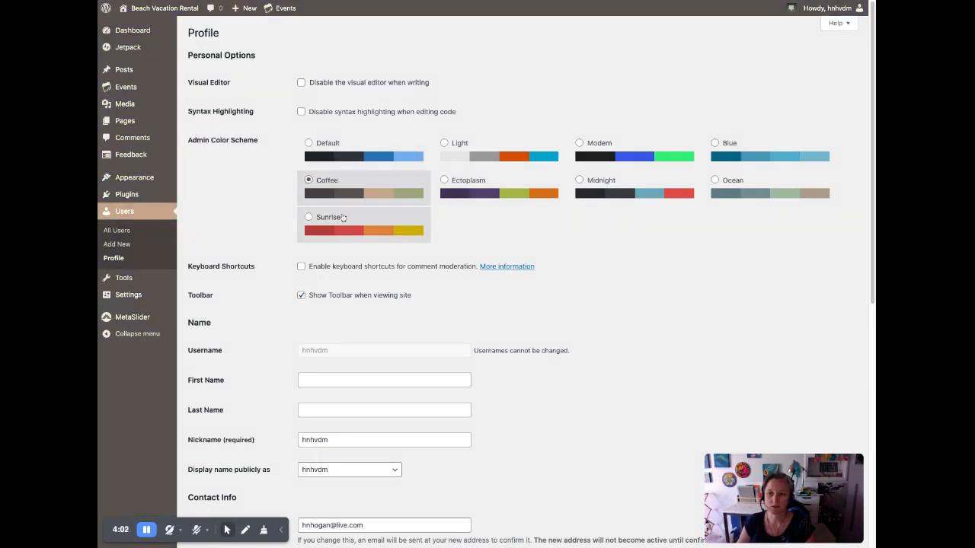
pyautogui.click(343, 217)
pyautogui.click(465, 180)
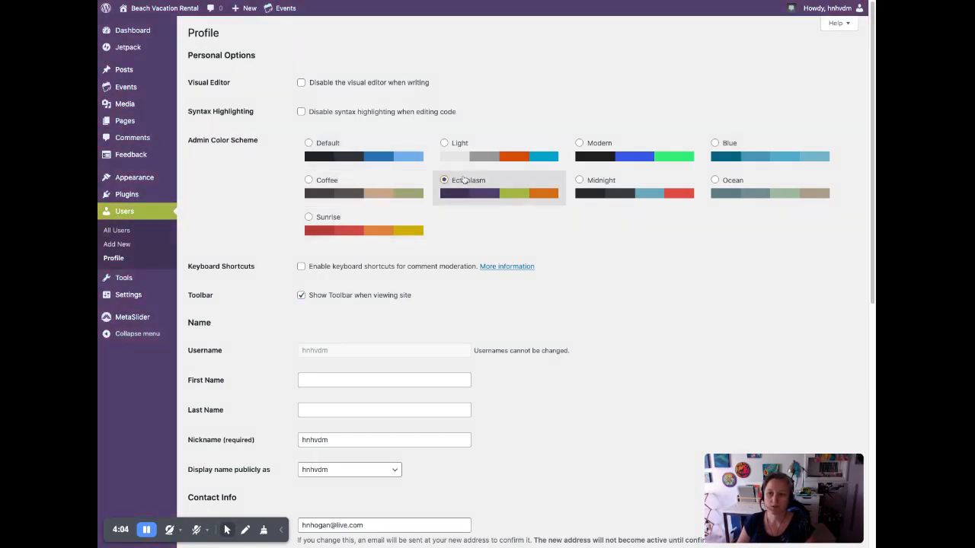